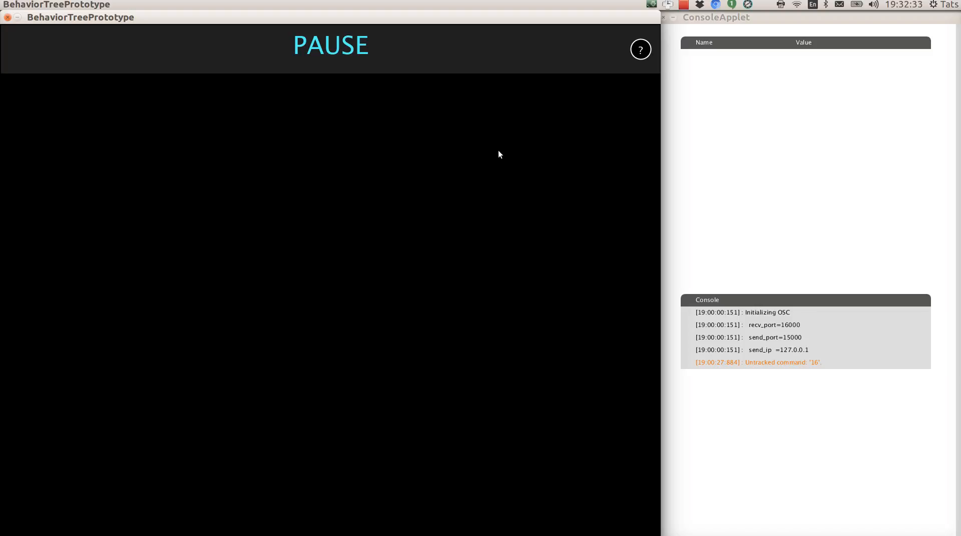
# Create a sequence node as the root of the empty behavior tree
pyautogui.press('Tab')
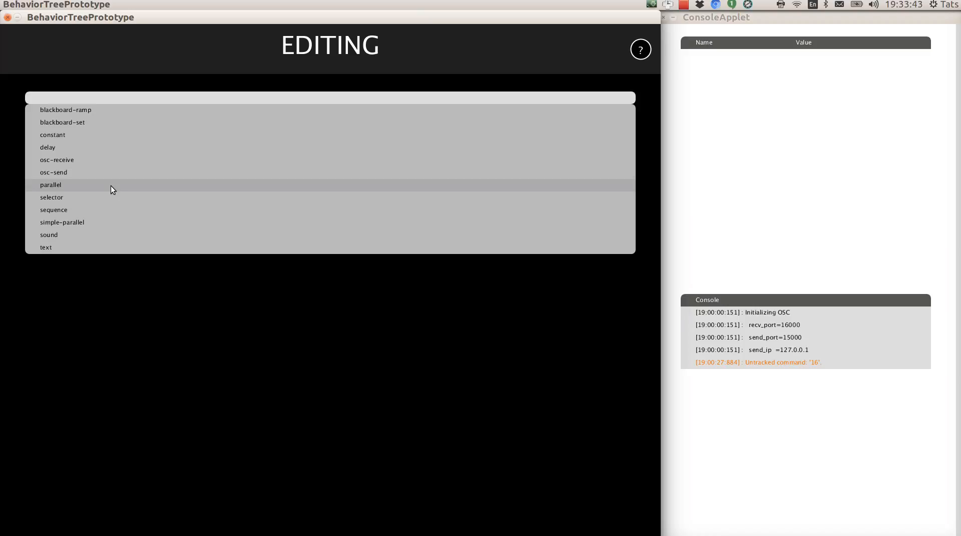
pyautogui.write('seqeu')
pyautogui.press('BackSpace')
pyautogui.press('BackSpace')
pyautogui.write('uence')
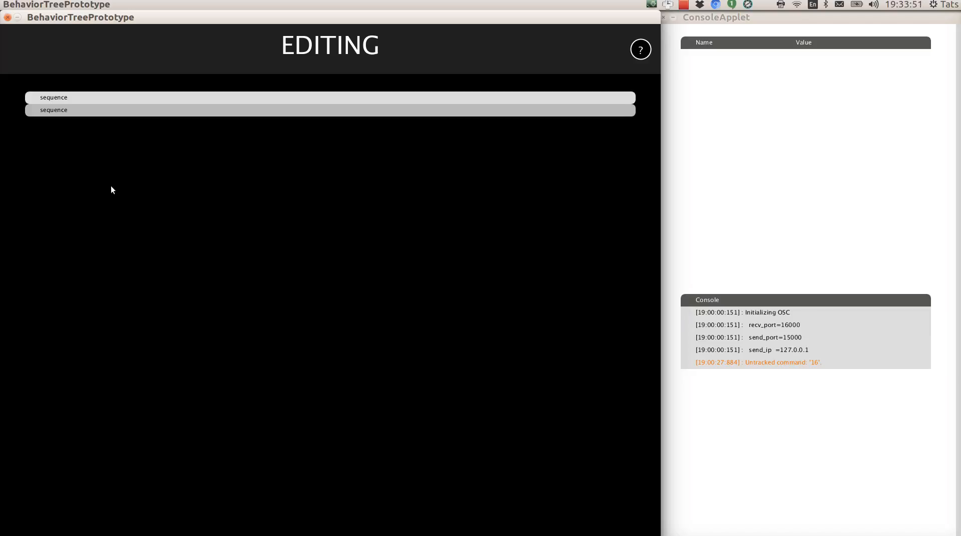
pyautogui.press('Down')
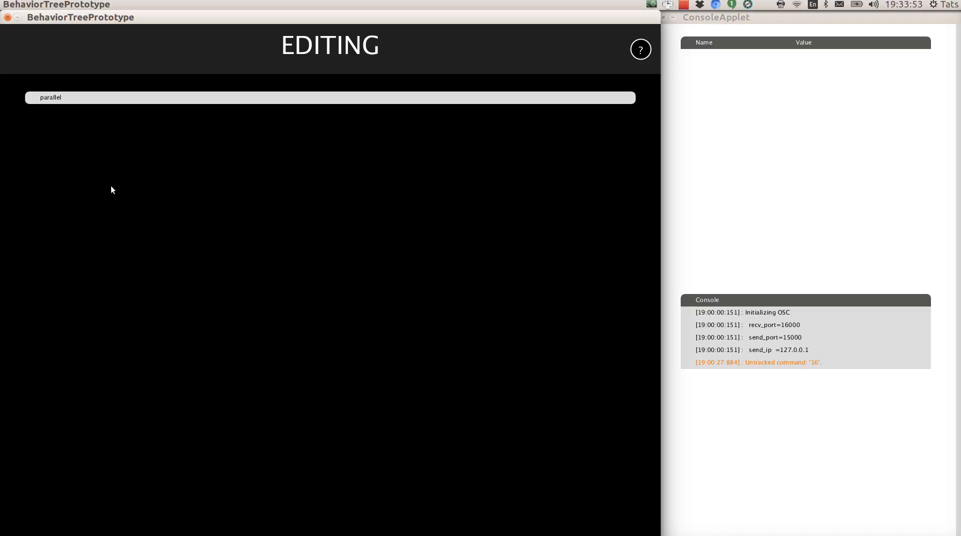
pyautogui.press('BackSpace')
pyautogui.press('BackSpace')
pyautogui.press('BackSpace')
pyautogui.press('BackSpace')
pyautogui.press('BackSpace')
pyautogui.press('BackSpace')
pyautogui.press('BackSpace')
pyautogui.press('BackSpace')
pyautogui.write('se')
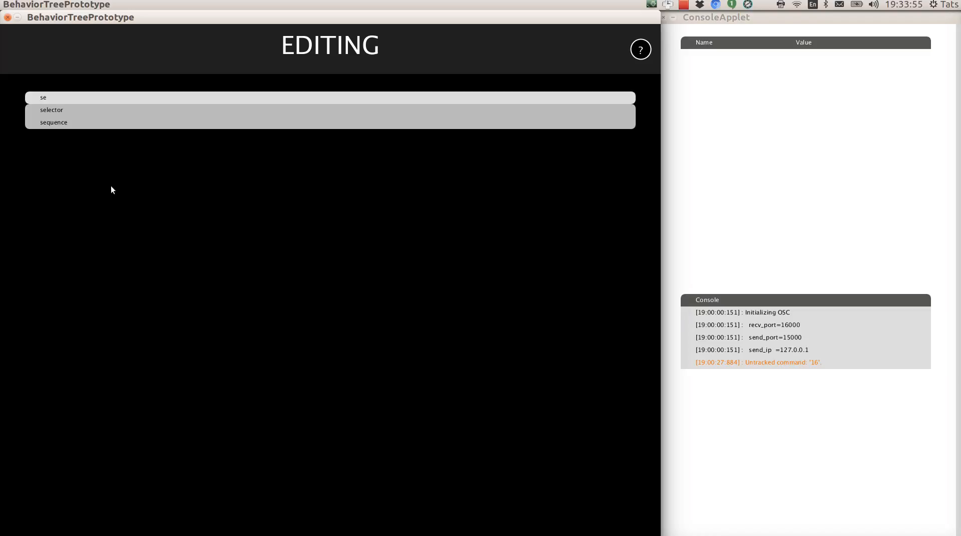
pyautogui.write('quence')
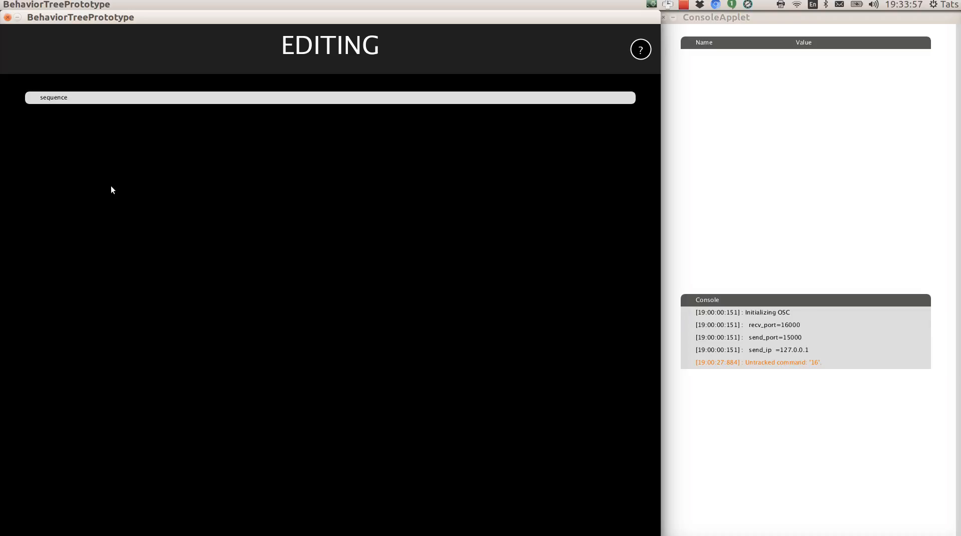
pyautogui.press('Return')
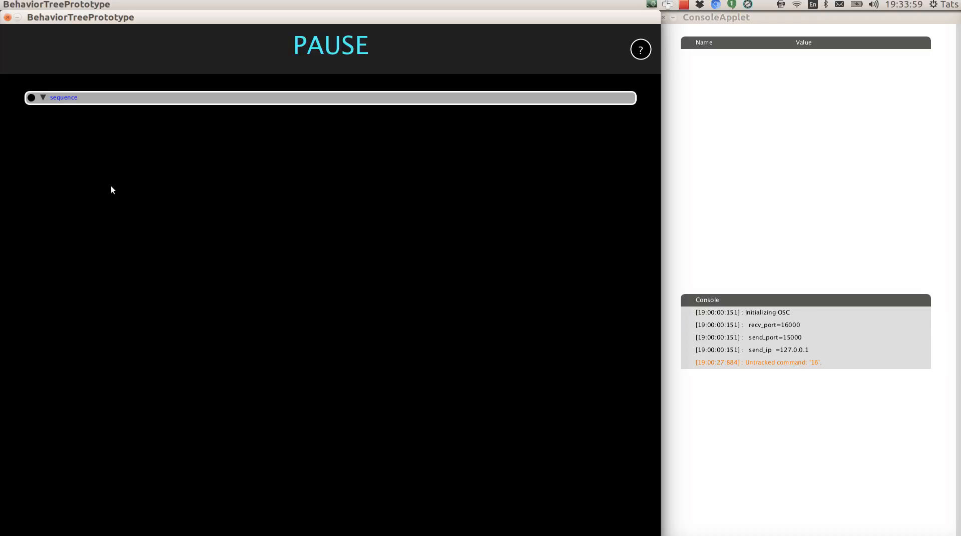
# Add a text node with the value 1 as a child of the sequence
pyautogui.press('Return')
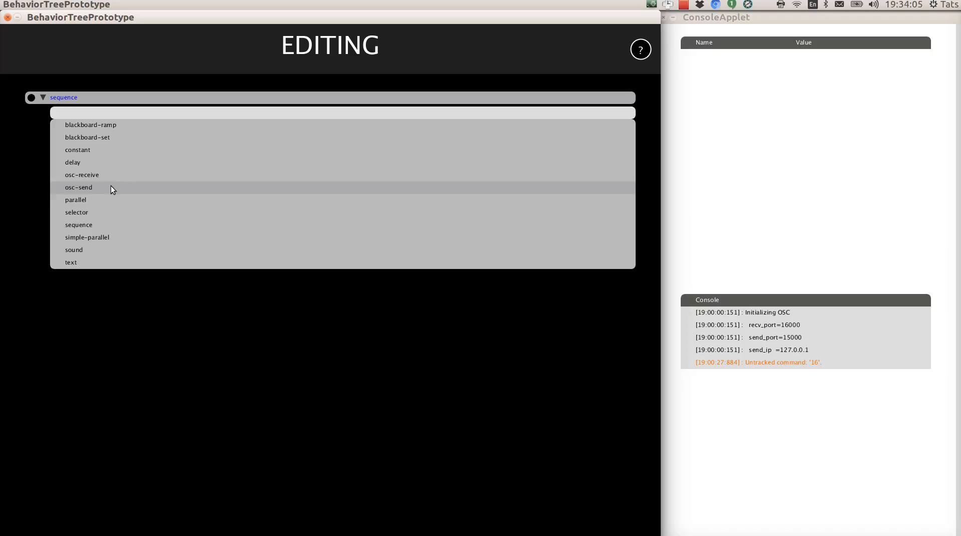
pyautogui.write('text 1')
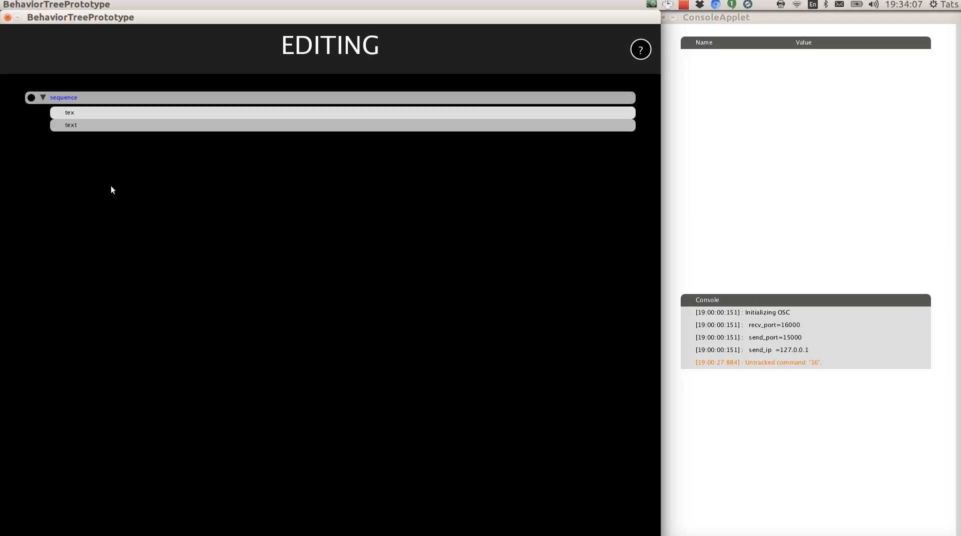
pyautogui.press('Return')
# Add a delay node with the value 1 below the text 1 node in the sequence
pyautogui.press('Return')
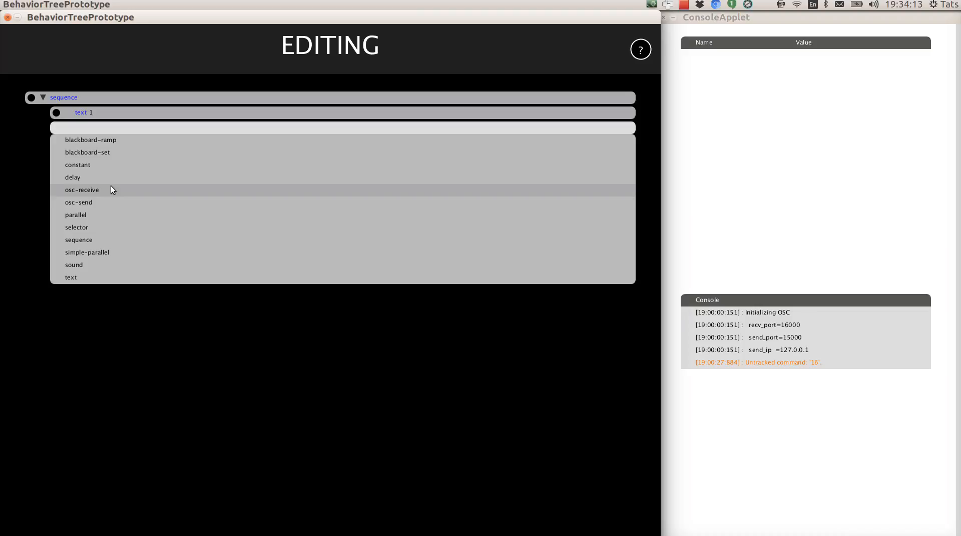
pyautogui.write('delay')
pyautogui.press('Return')
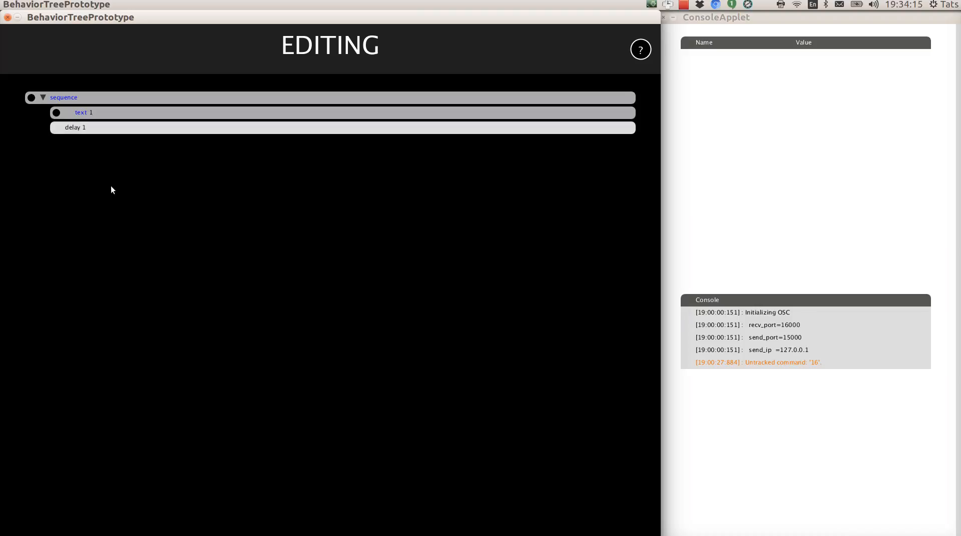
pyautogui.press('Return')
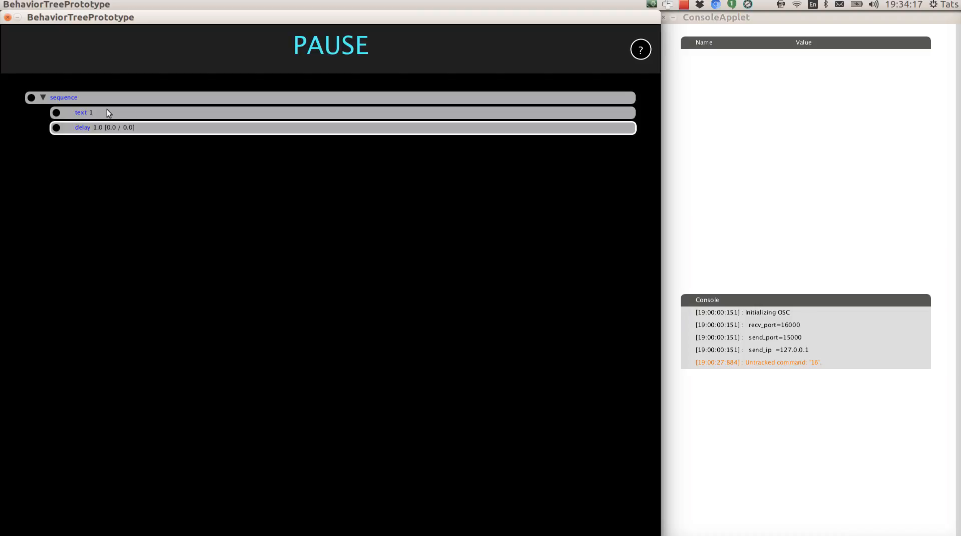
# Add a text node with the value 2 after the delay and run the tree
pyautogui.press('Return')
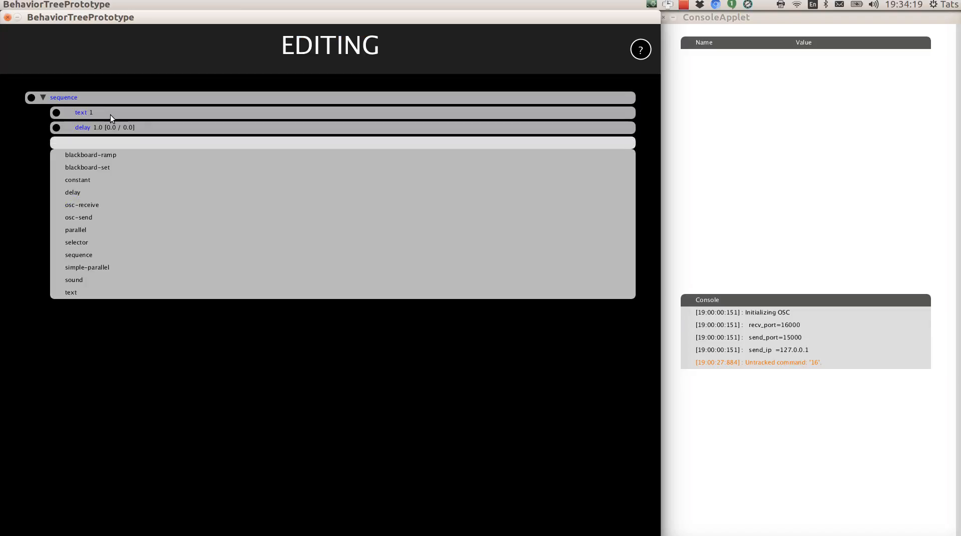
pyautogui.write('text 2')
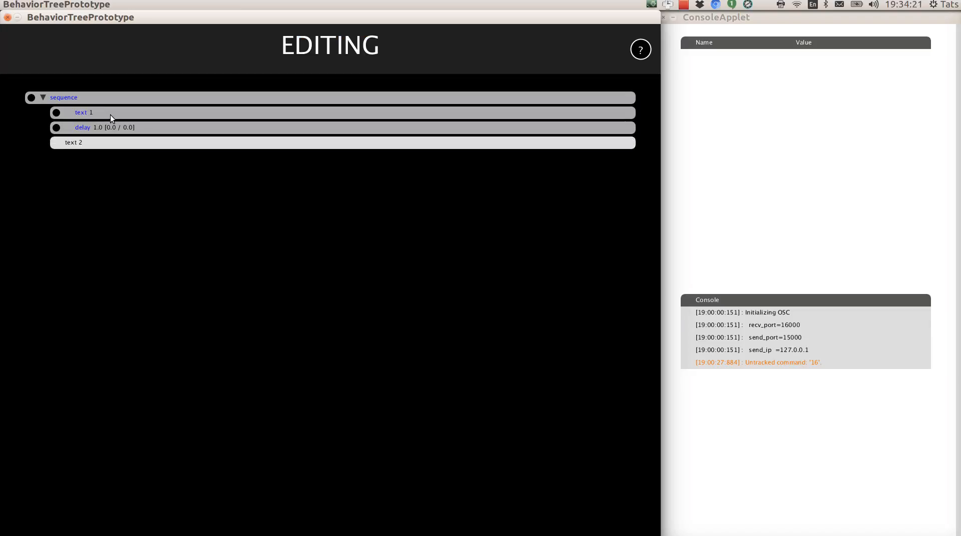
pyautogui.press('Return')
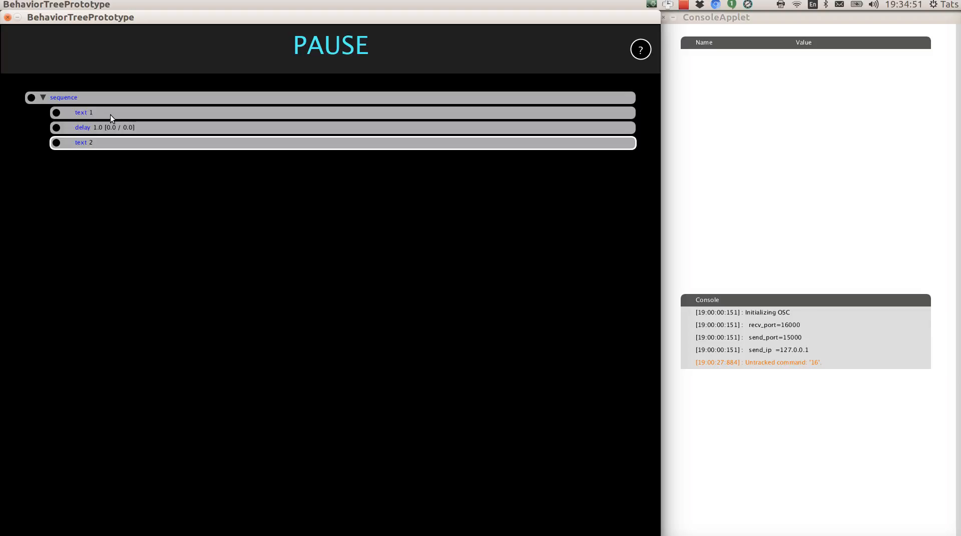
pyautogui.hotkey('ctrl', 'space')
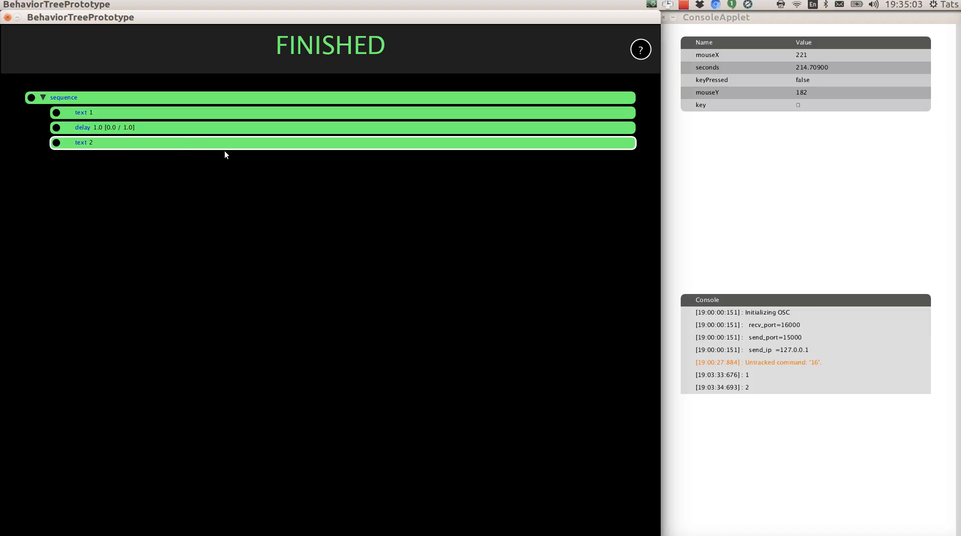
# Collapse and expand the sequence node's children several times, leaving them expanded, and select the text 2 node
pyautogui.click(43, 98)
pyautogui.click(43, 97)
pyautogui.click(43, 98)
pyautogui.click(44, 98)
pyautogui.click(42, 97)
pyautogui.click(43, 98)
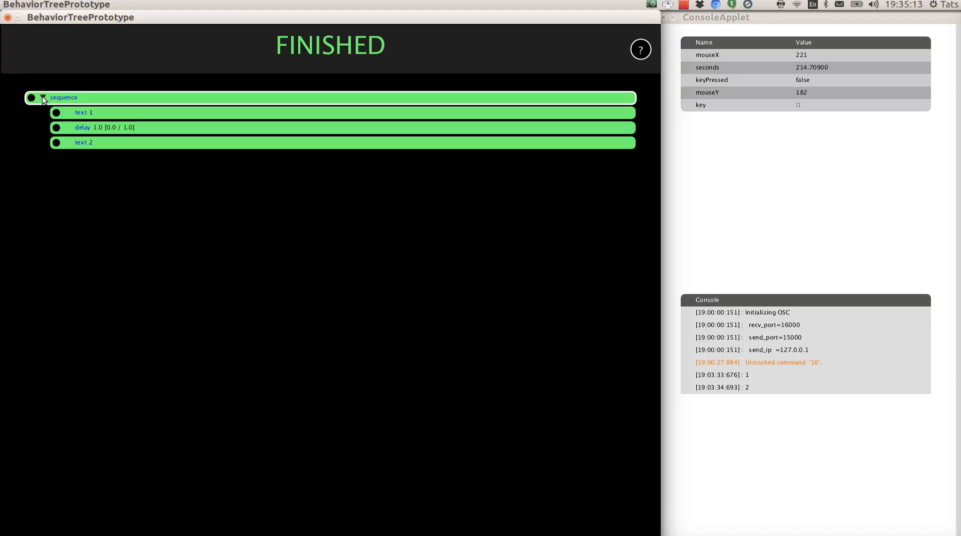
pyautogui.click(120, 143)
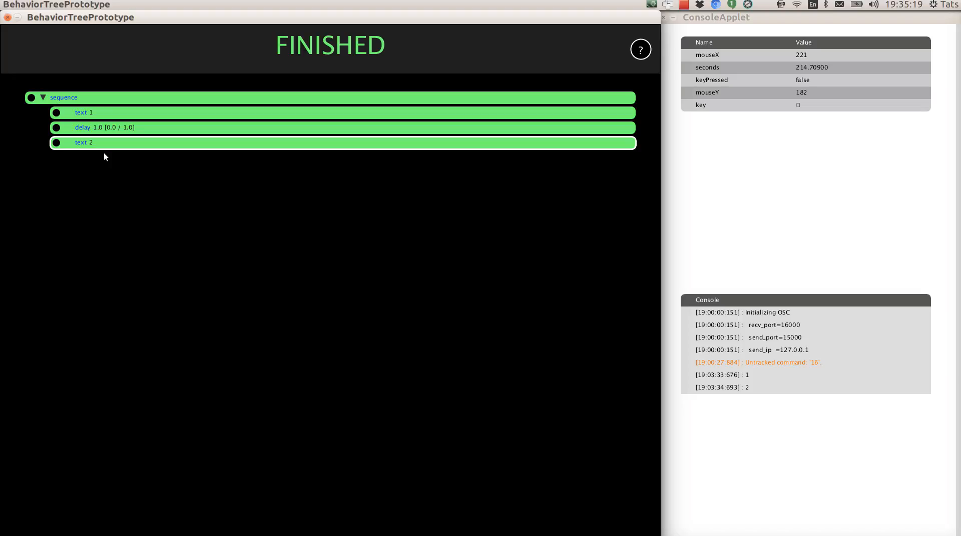
# Add a constant node with the value FAILURE as the last child of the sequence
pyautogui.click(108, 98)
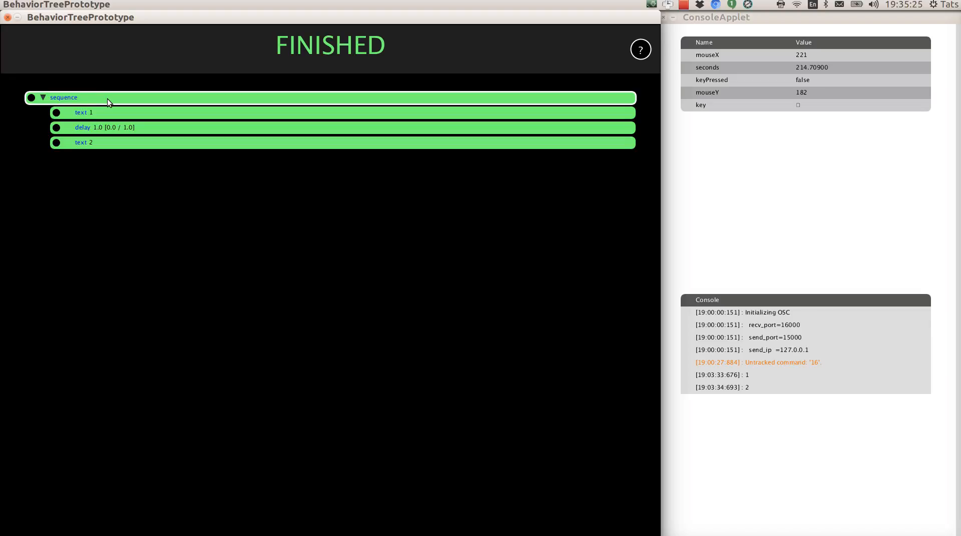
pyautogui.click(108, 99)
pyautogui.write('constant')
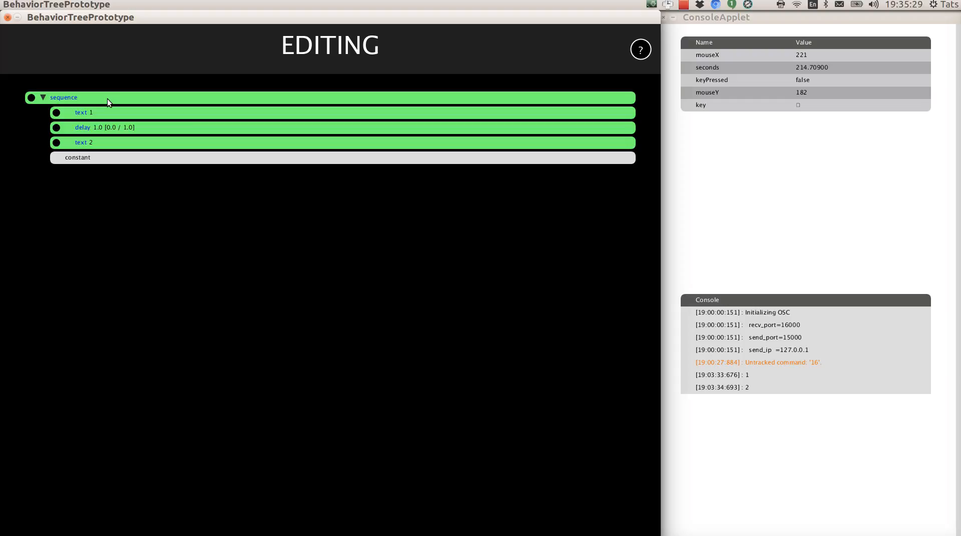
pyautogui.write(' FAILURE')
pyautogui.press('Return')
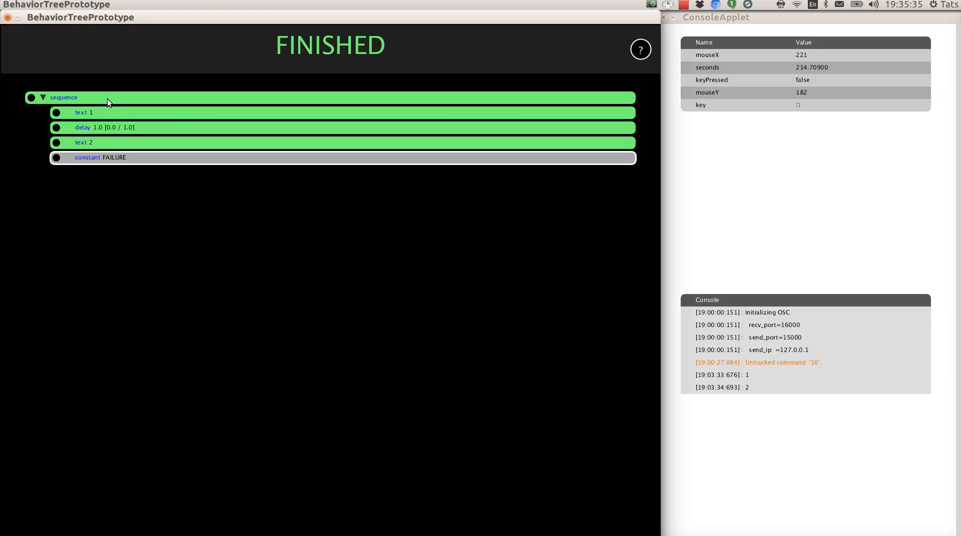
# Move the constant FAILURE node up above the text 2 node and run the tree again
pyautogui.press('Up')
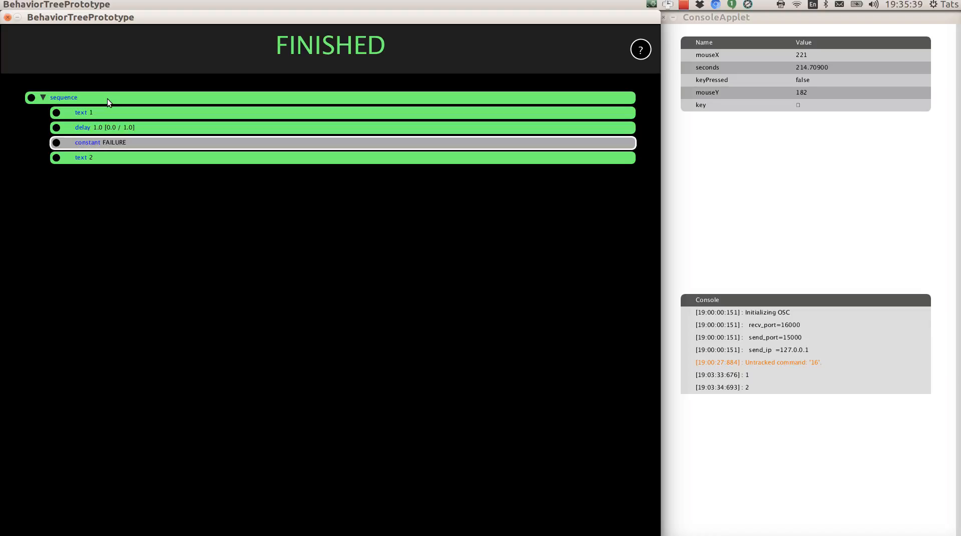
pyautogui.click(108, 99)
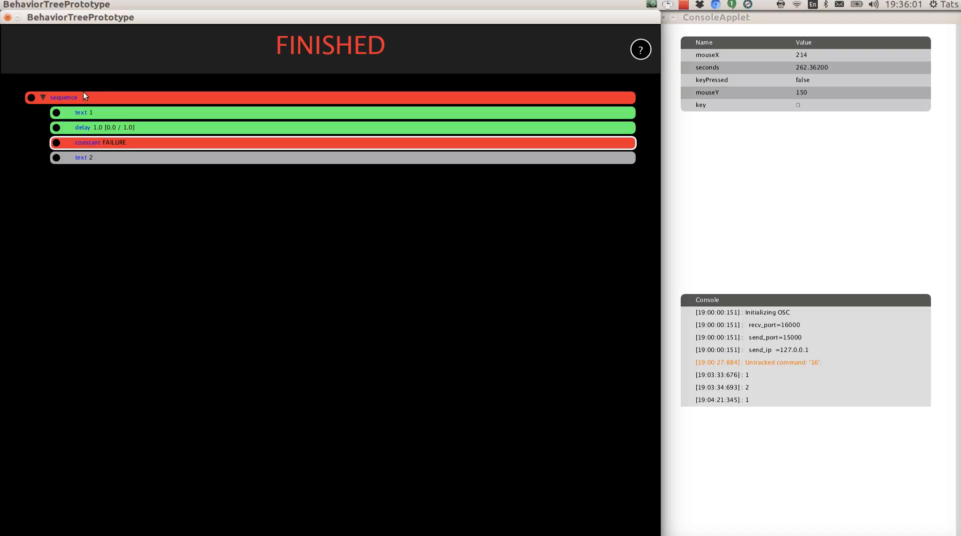
pyautogui.click(107, 158)
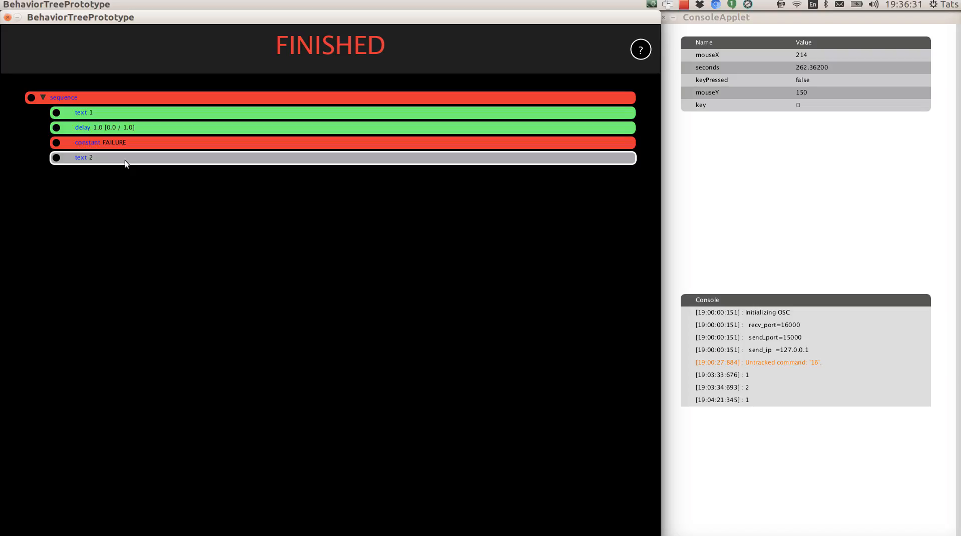
# Change the root node's type to selector, then reset and rerun the tree
pyautogui.click(151, 96)
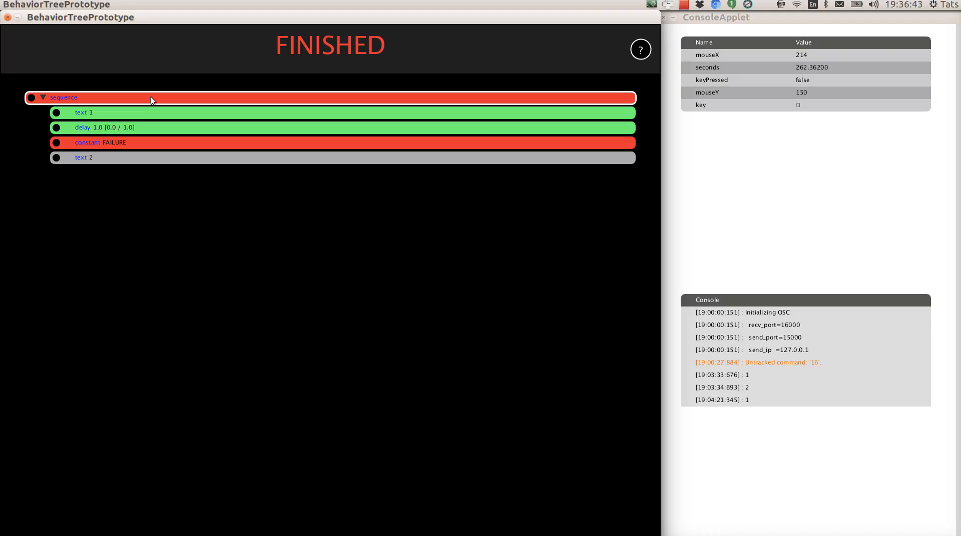
pyautogui.hotkey('ctrl', 'n')
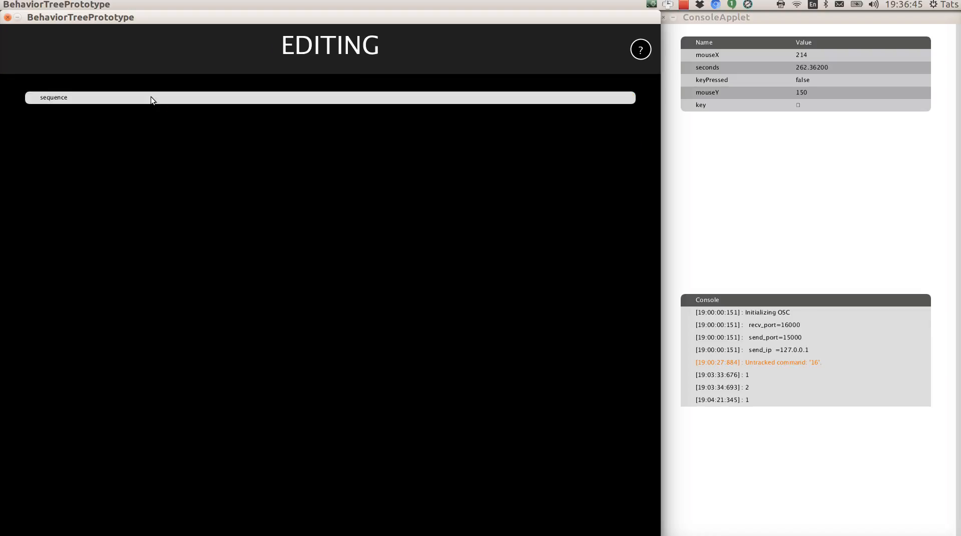
pyautogui.click(151, 97)
pyautogui.write('s')
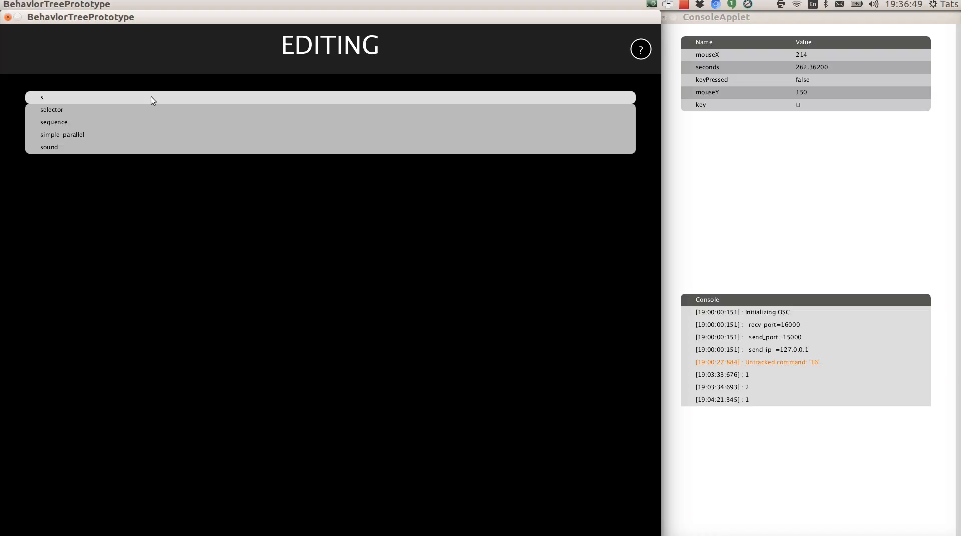
pyautogui.write('elector')
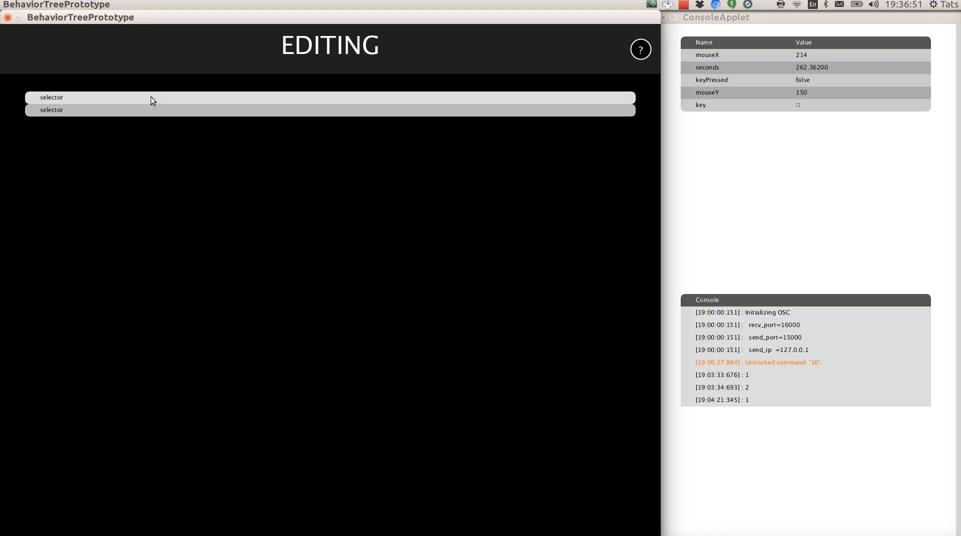
pyautogui.press('Return')
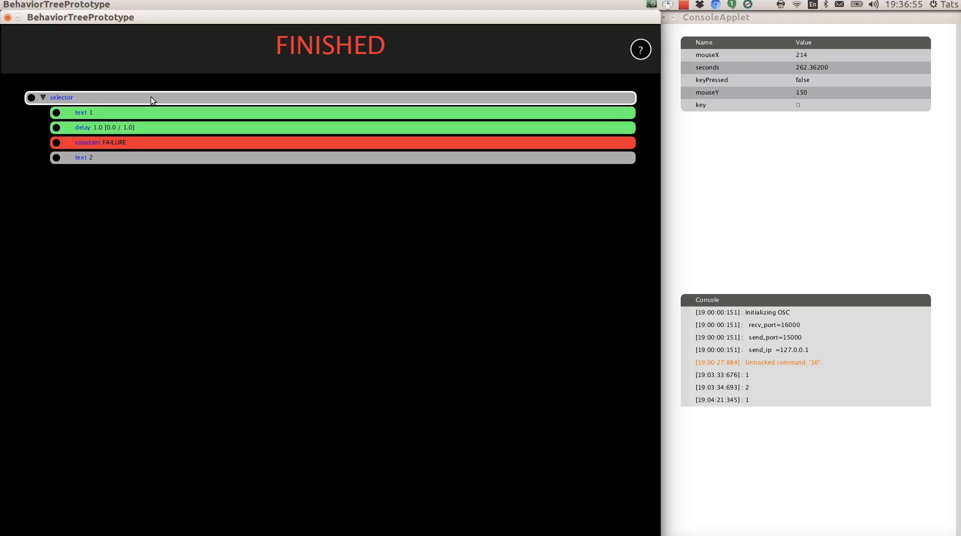
pyautogui.press('space')
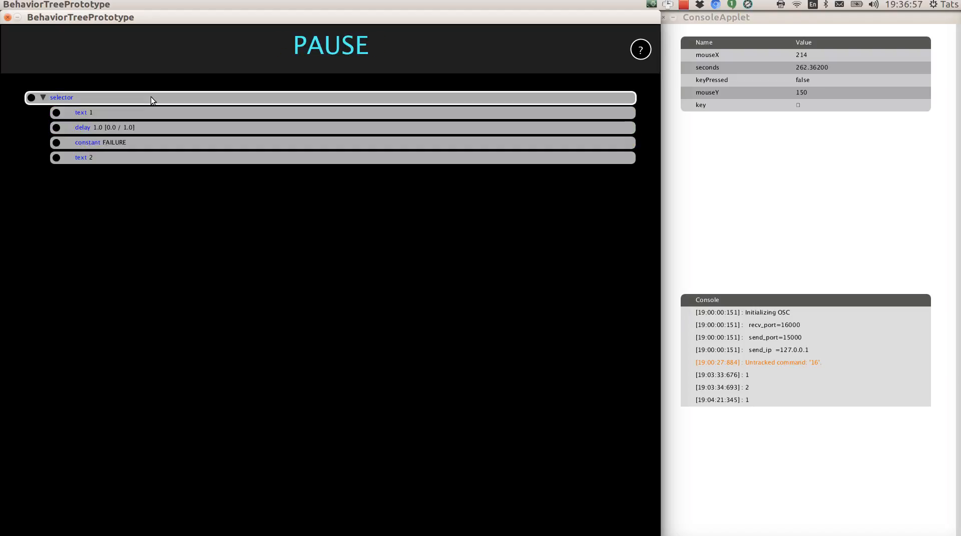
pyautogui.press('space')
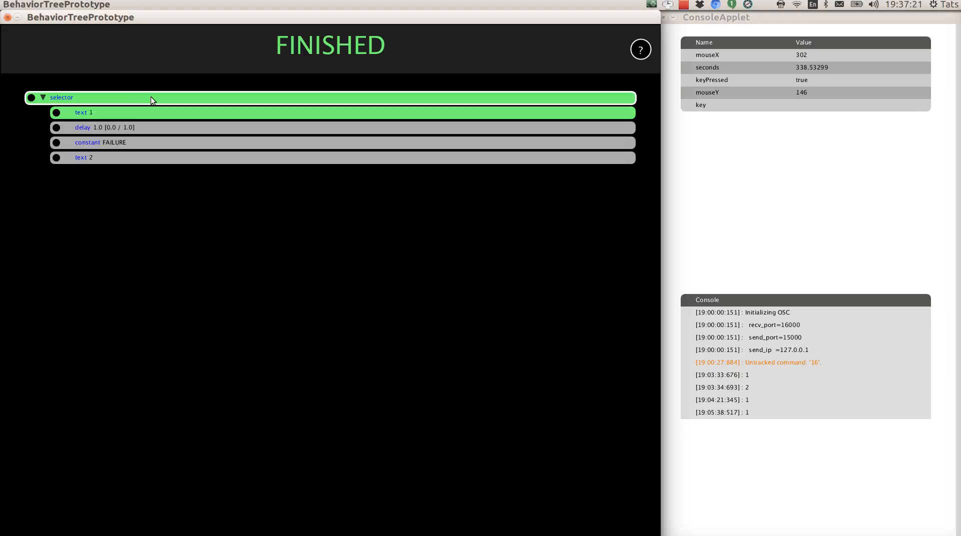
# Move the constant FAILURE node up to be the selector's first child and run the tree again
pyautogui.click(160, 144)
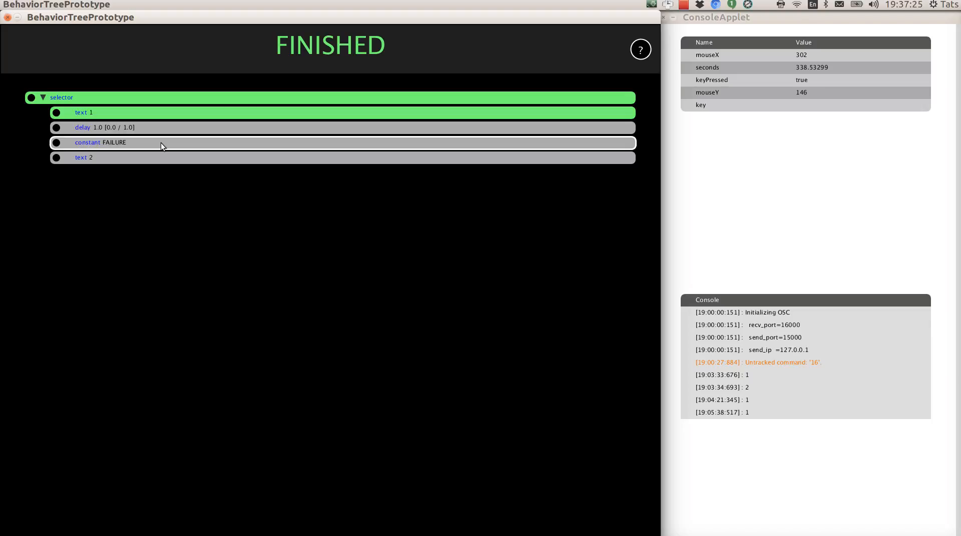
pyautogui.press('Up')
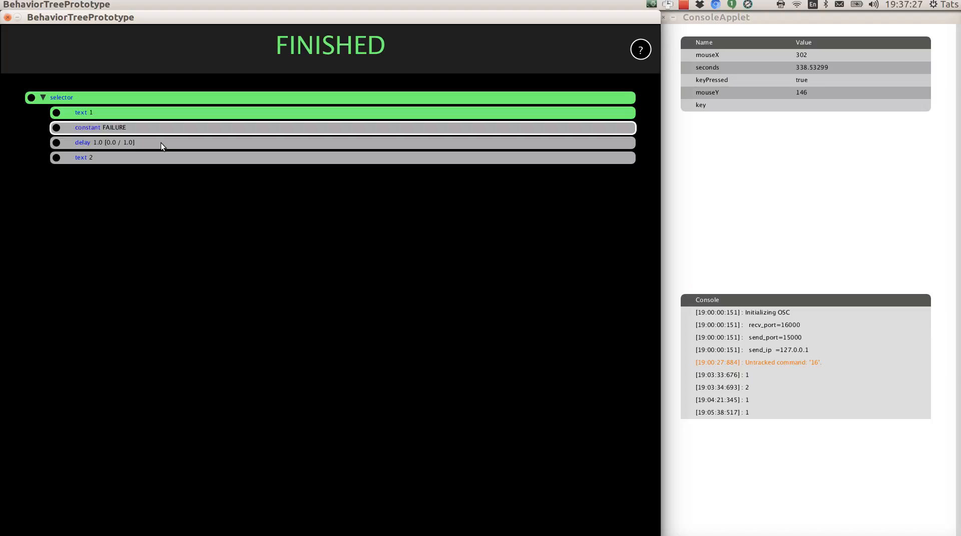
pyautogui.press('Up')
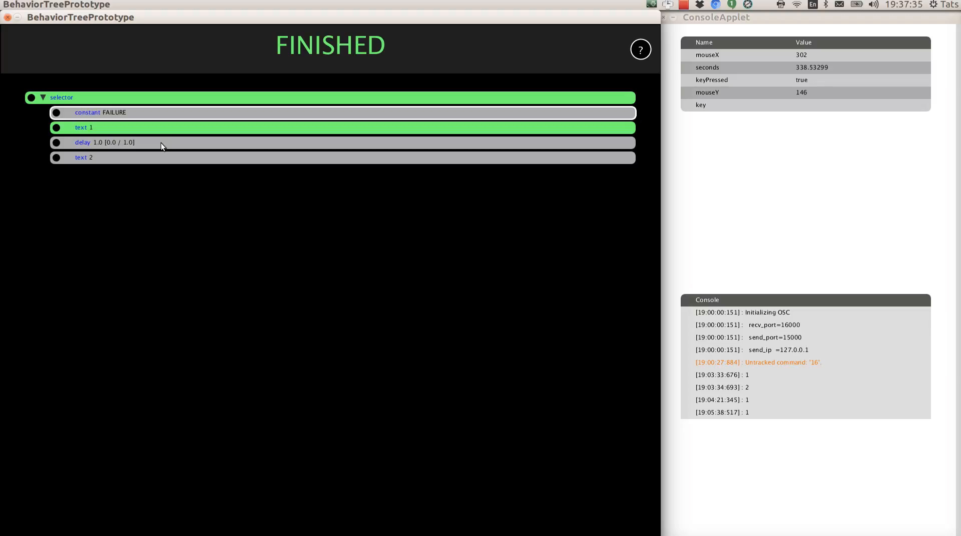
pyautogui.press('space')
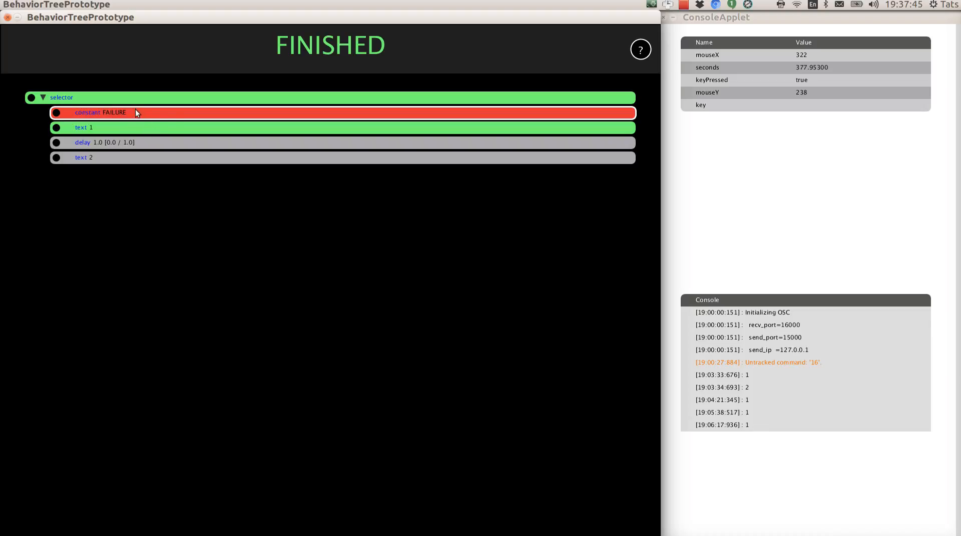
pyautogui.click(130, 125)
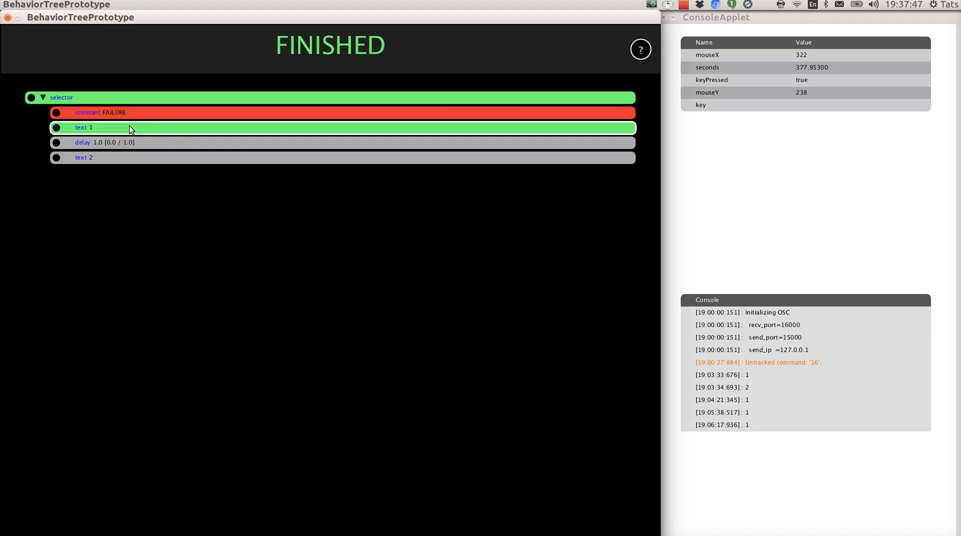